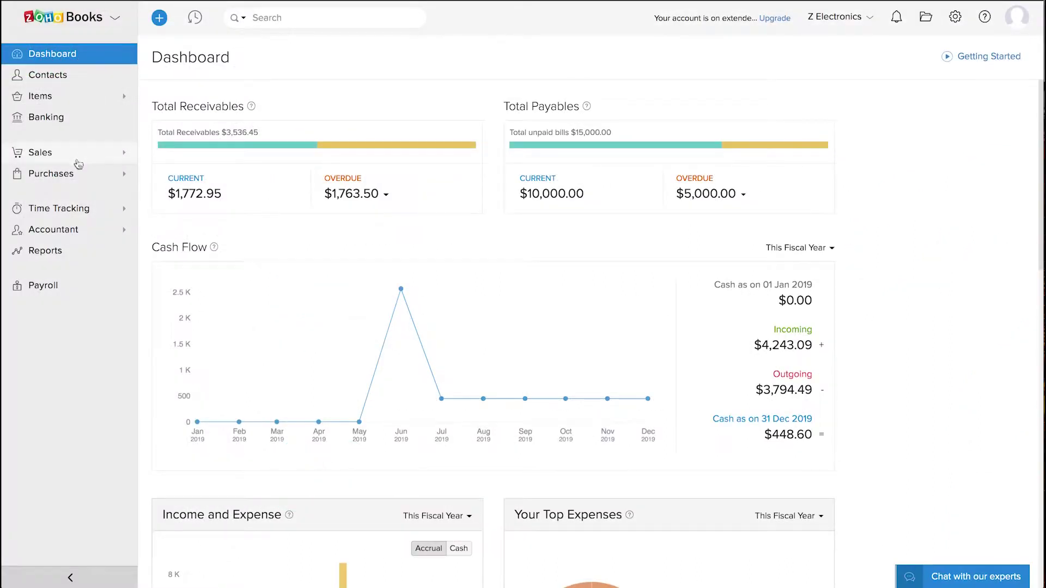
Step: Start a new vendor credit with Ms. Samantha as the vendor
{"action": "left_click", "coordinate": [68, 175]}
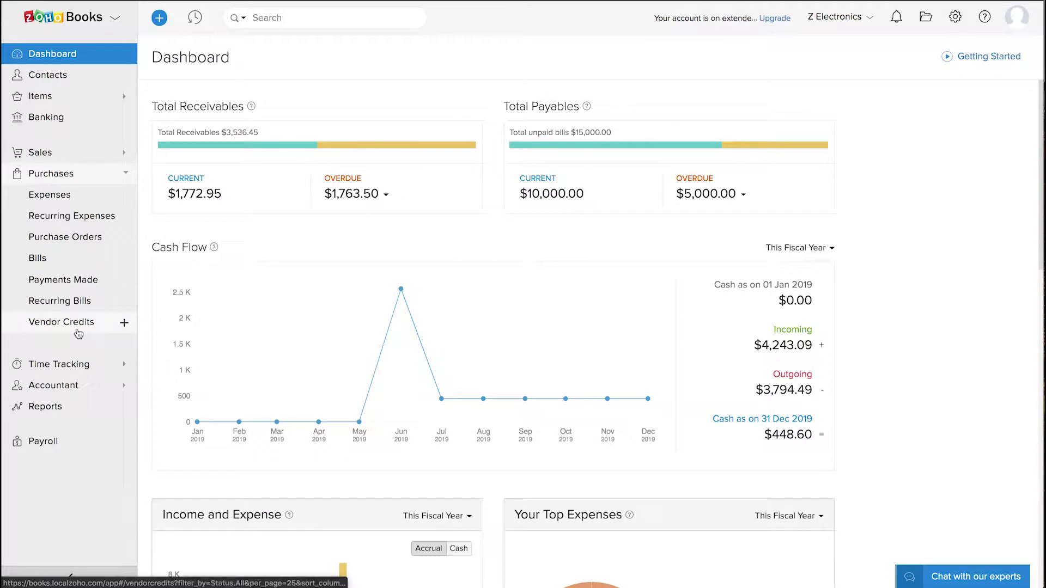
{"action": "left_click", "coordinate": [124, 325]}
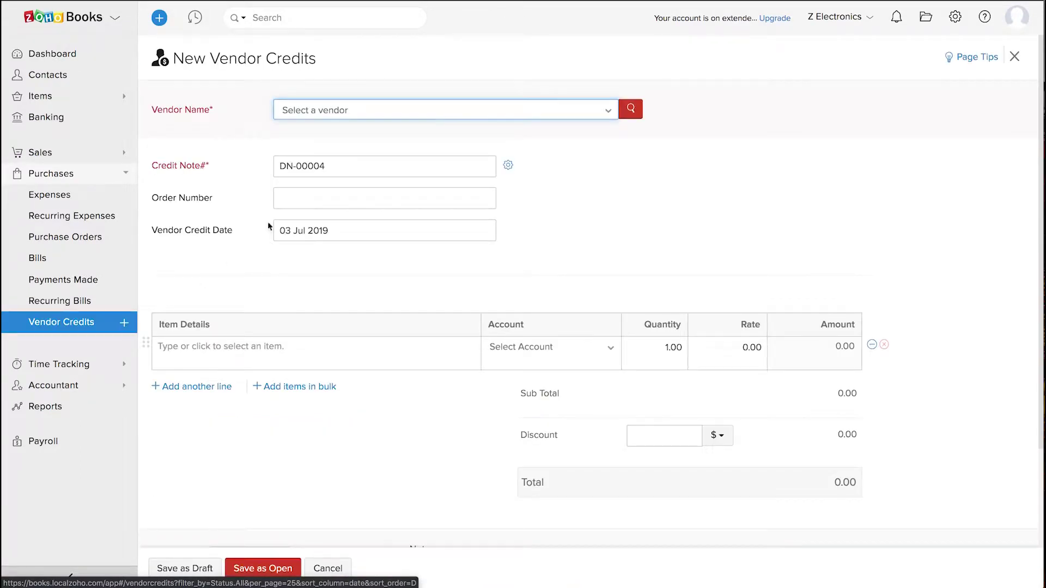
{"action": "left_click", "coordinate": [328, 111]}
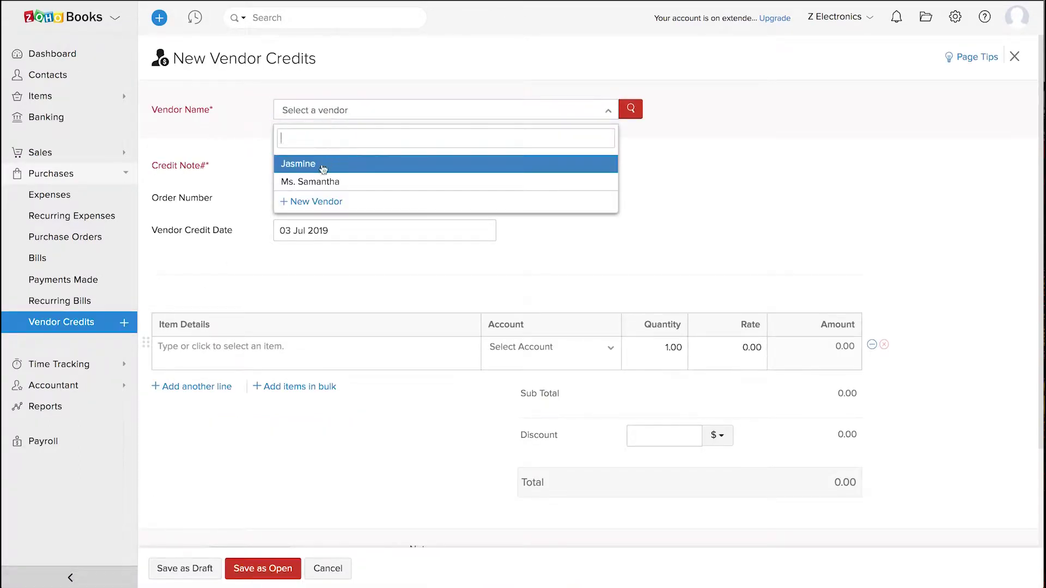
{"action": "left_click", "coordinate": [311, 177]}
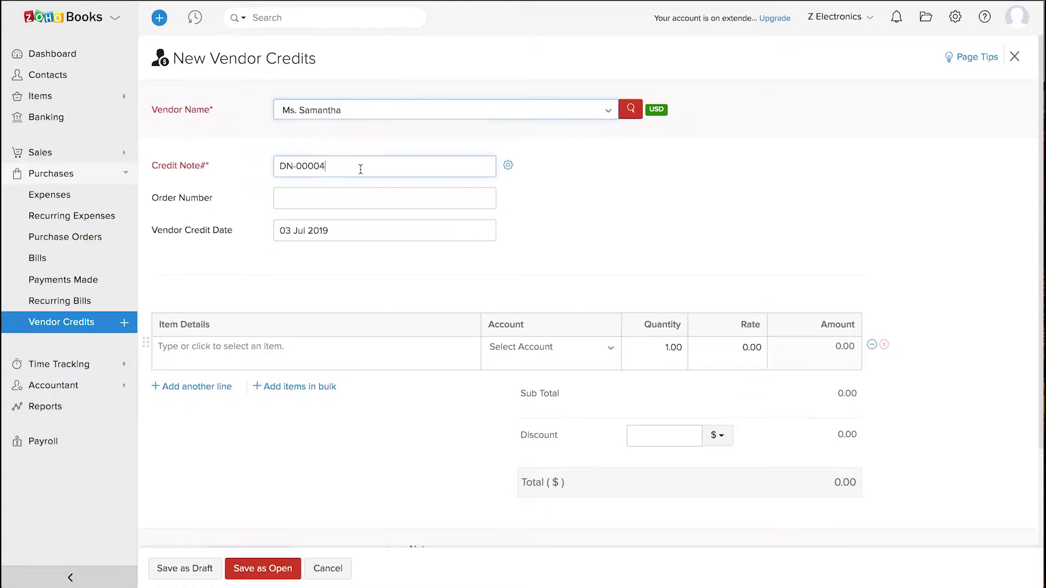
Step: Keep credit note number DN-00004 and credit date 03 Jul 2019
{"action": "left_click", "coordinate": [359, 168]}
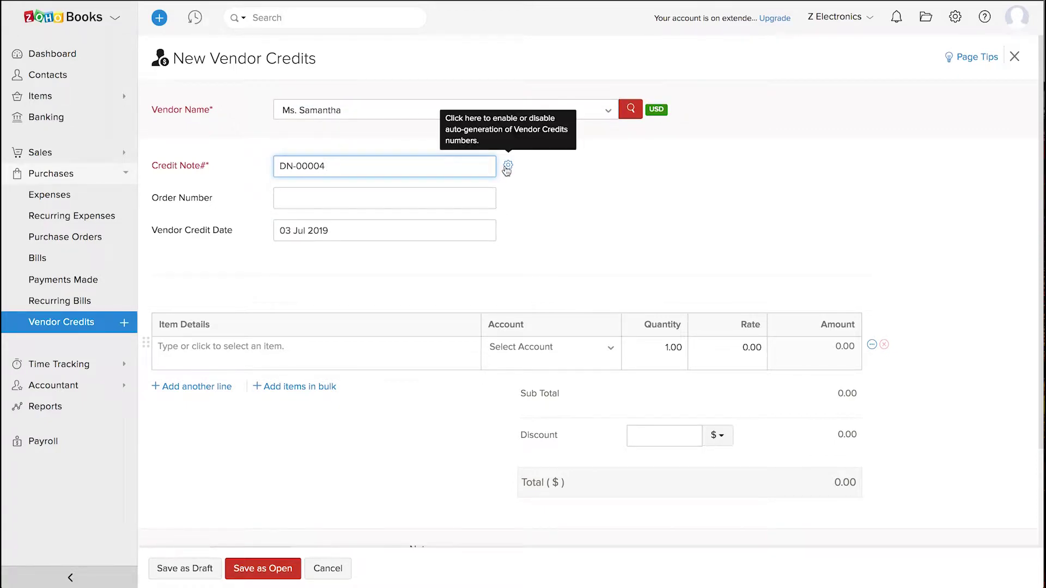
{"action": "left_click", "coordinate": [394, 196]}
{"action": "left_click", "coordinate": [368, 230]}
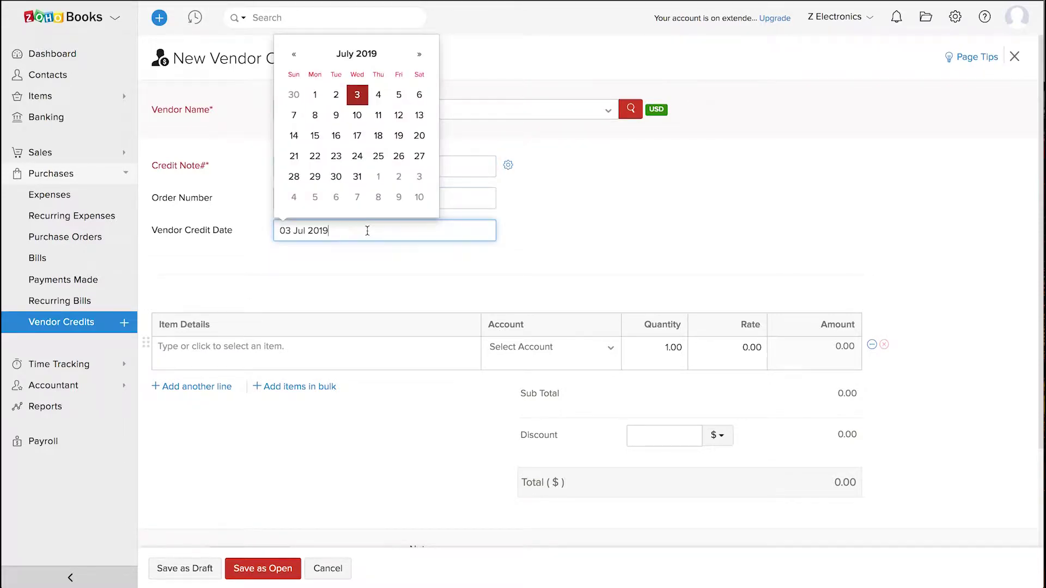
{"action": "left_click", "coordinate": [367, 231]}
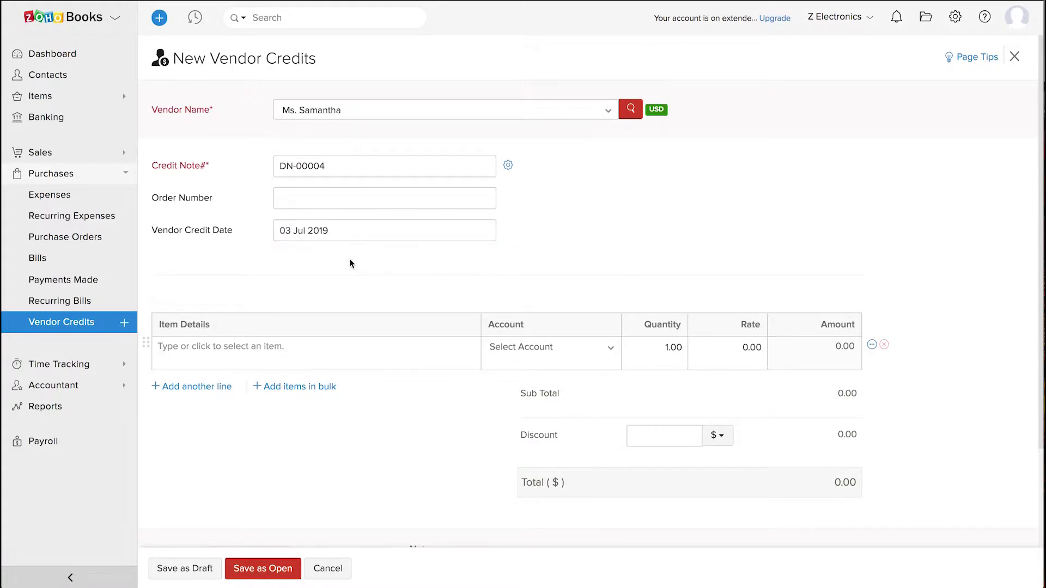
Step: Add items: Apple TV 4K 64GB, a 21.5-inch Retina 4K iMac and two 27-inch Retina 5K iMacs
{"action": "left_click", "coordinate": [260, 344]}
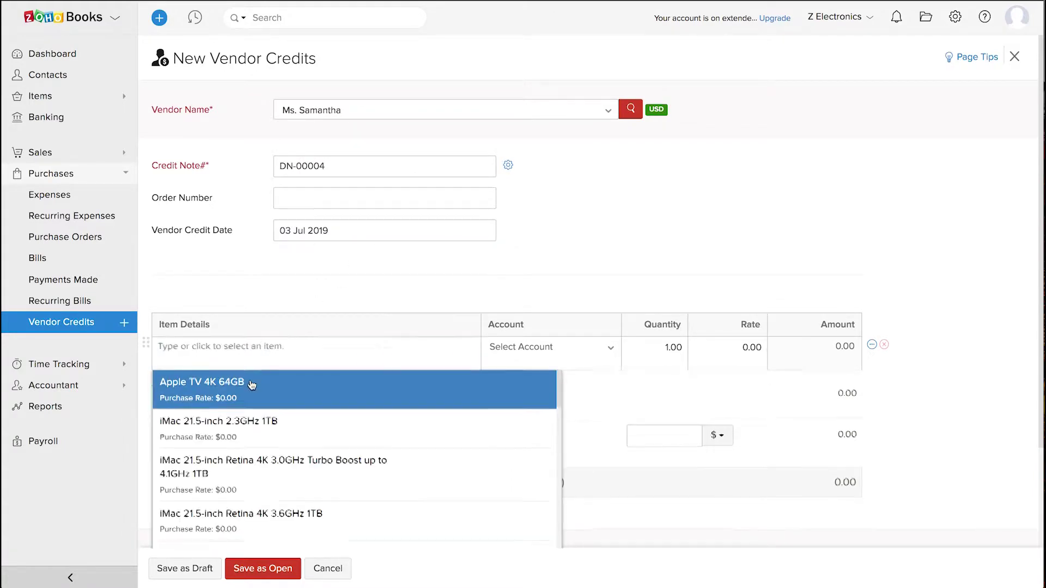
{"action": "left_click", "coordinate": [254, 380]}
{"action": "scroll", "coordinate": [369, 294], "scroll_direction": "down", "scroll_amount": 2}
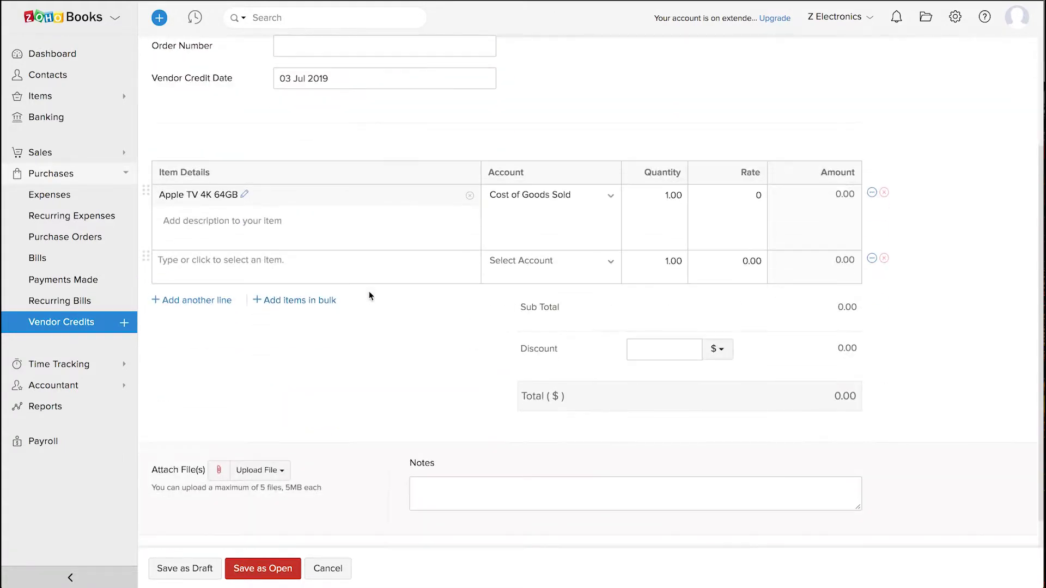
{"action": "left_click", "coordinate": [197, 300]}
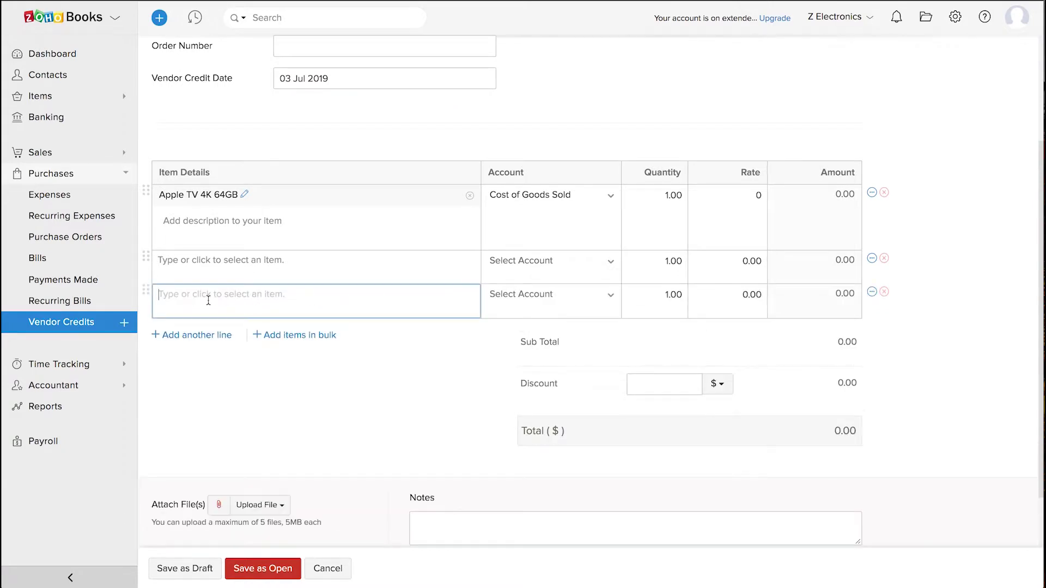
{"action": "left_click", "coordinate": [300, 336]}
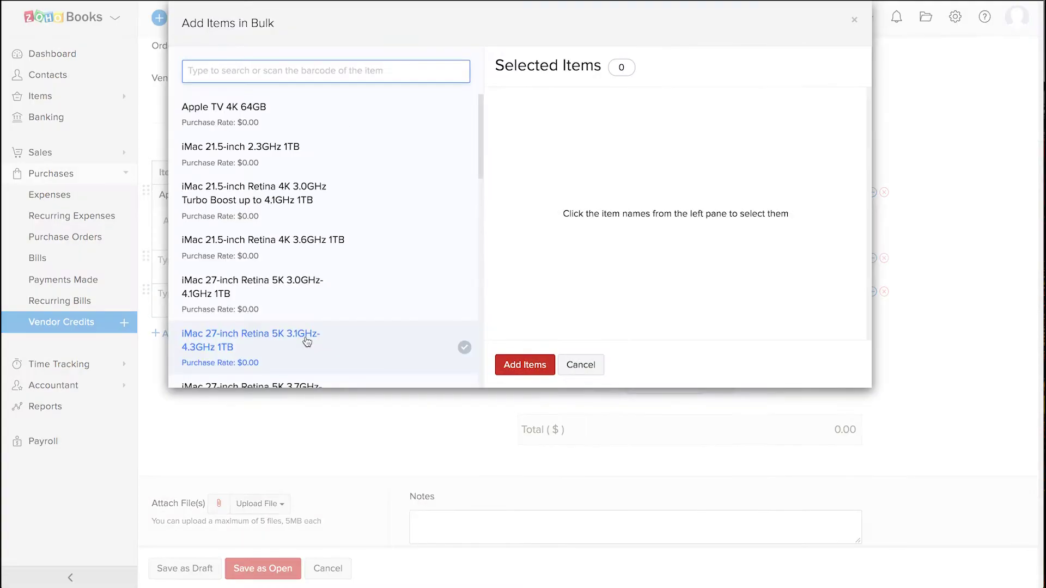
{"action": "left_click", "coordinate": [346, 186]}
{"action": "left_click", "coordinate": [360, 287]}
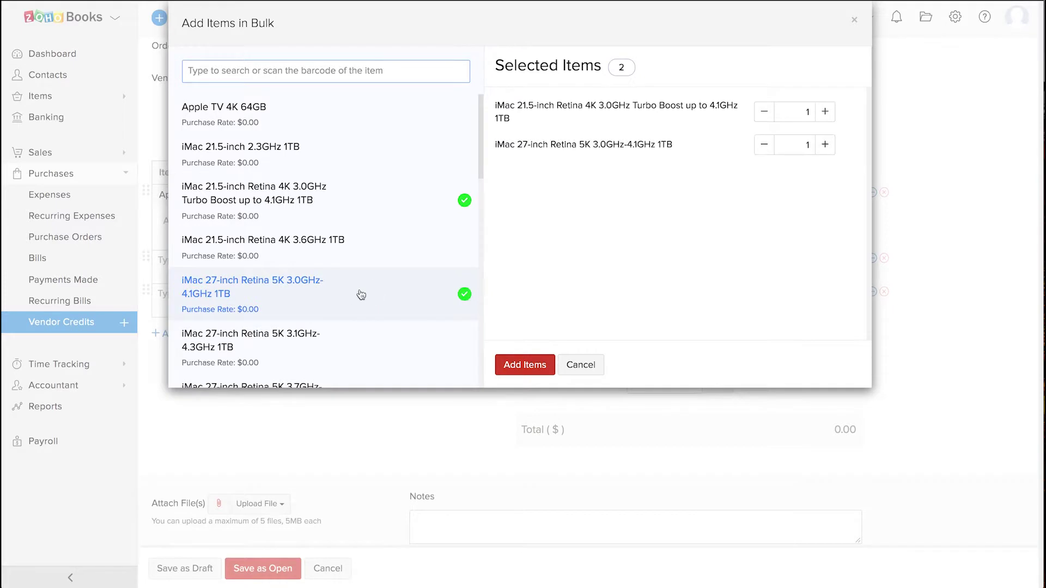
{"action": "left_click", "coordinate": [824, 144]}
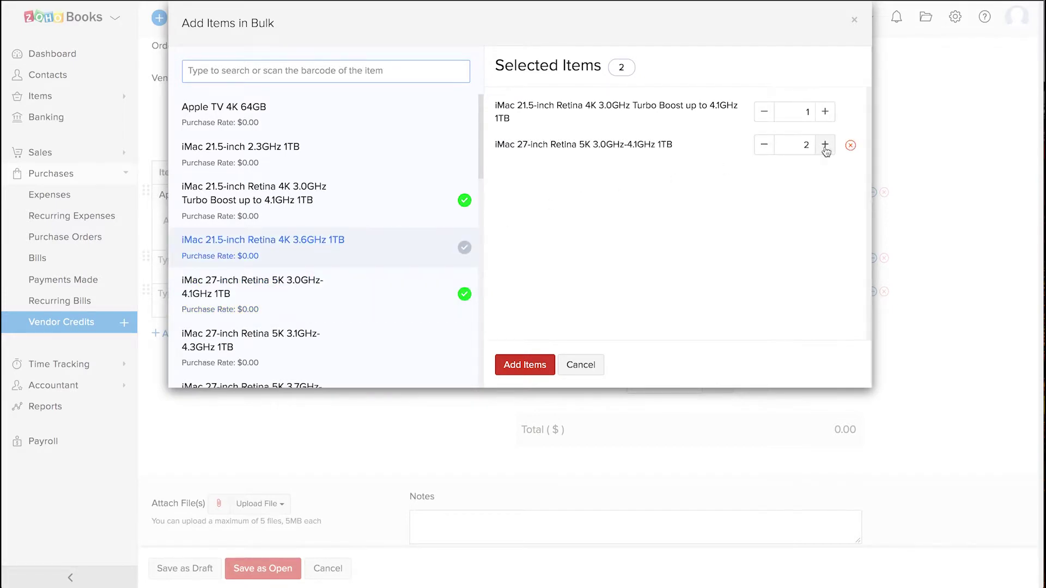
{"action": "left_click", "coordinate": [525, 364]}
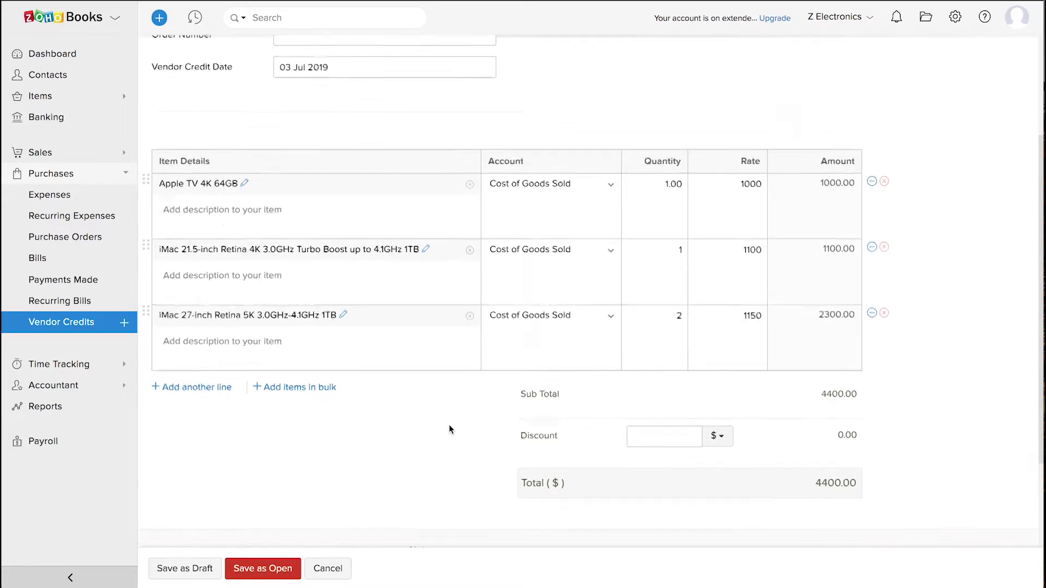
{"action": "scroll", "coordinate": [448, 430], "scroll_direction": "down", "scroll_amount": 3}
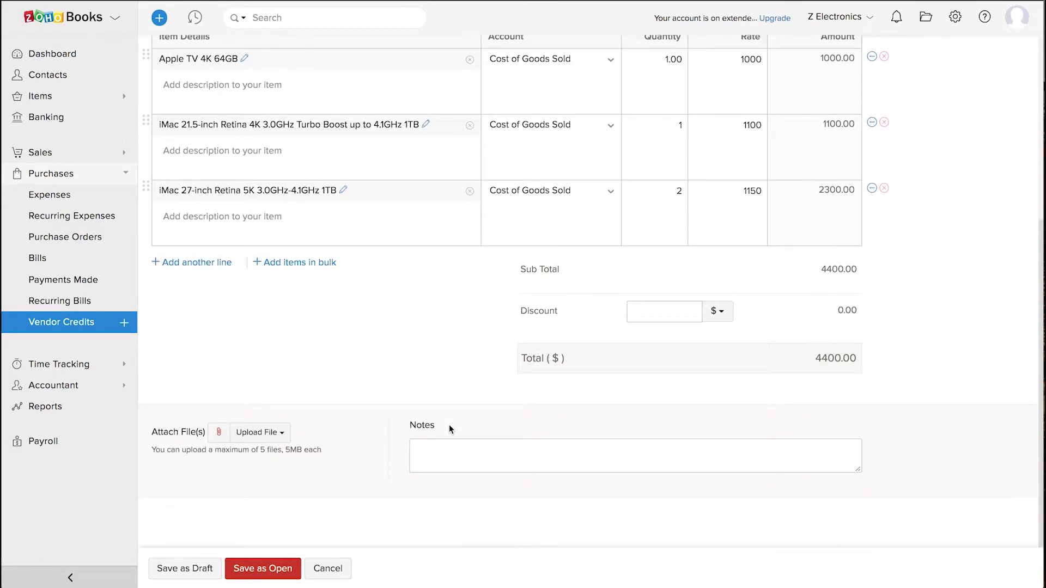
Step: Look over the file attachment options, then save the credit as open
{"action": "left_click", "coordinate": [279, 436]}
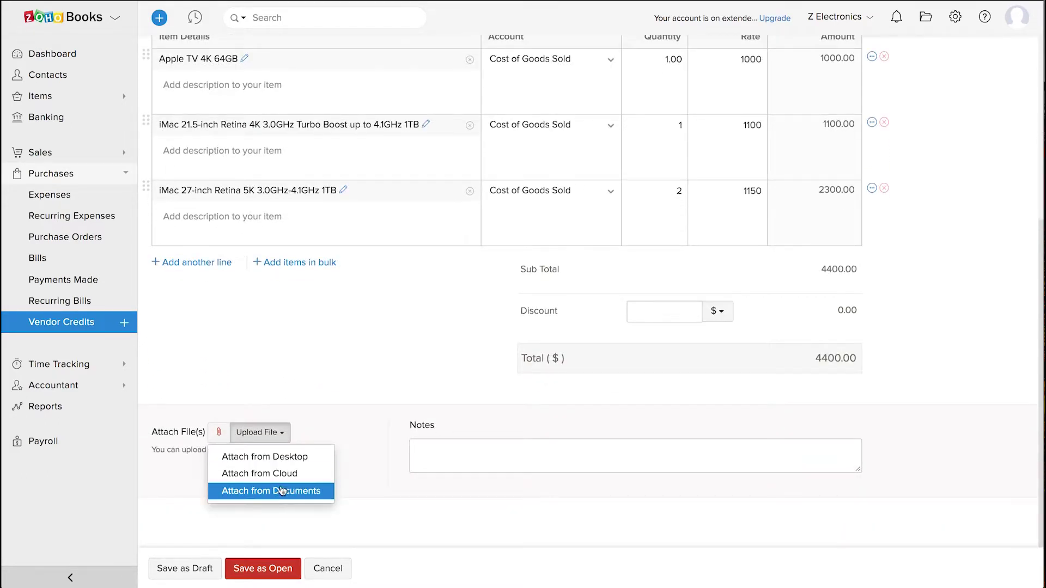
{"action": "left_click", "coordinate": [359, 469]}
{"action": "left_click", "coordinate": [454, 454]}
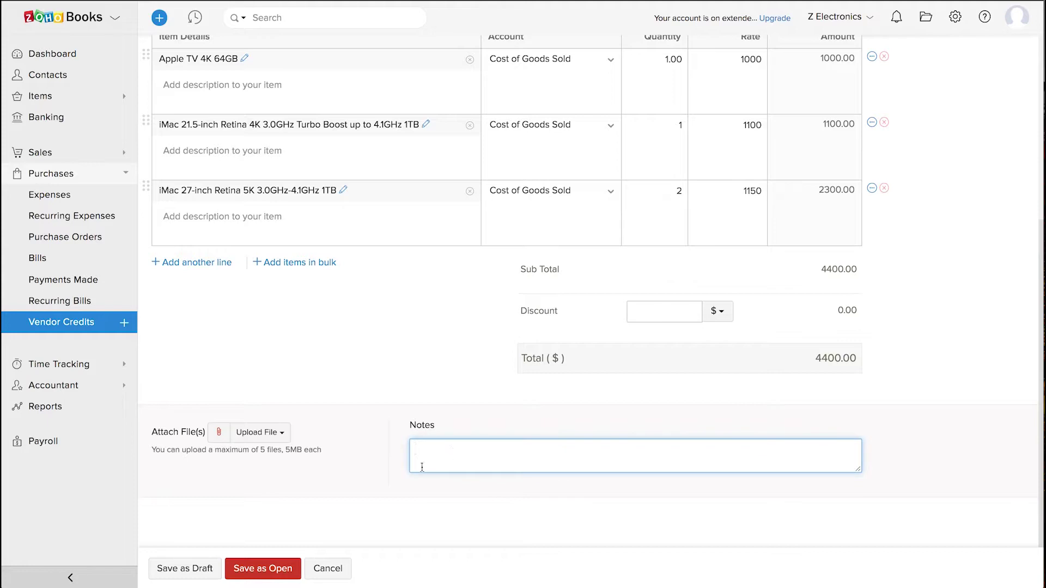
{"action": "left_click", "coordinate": [220, 541]}
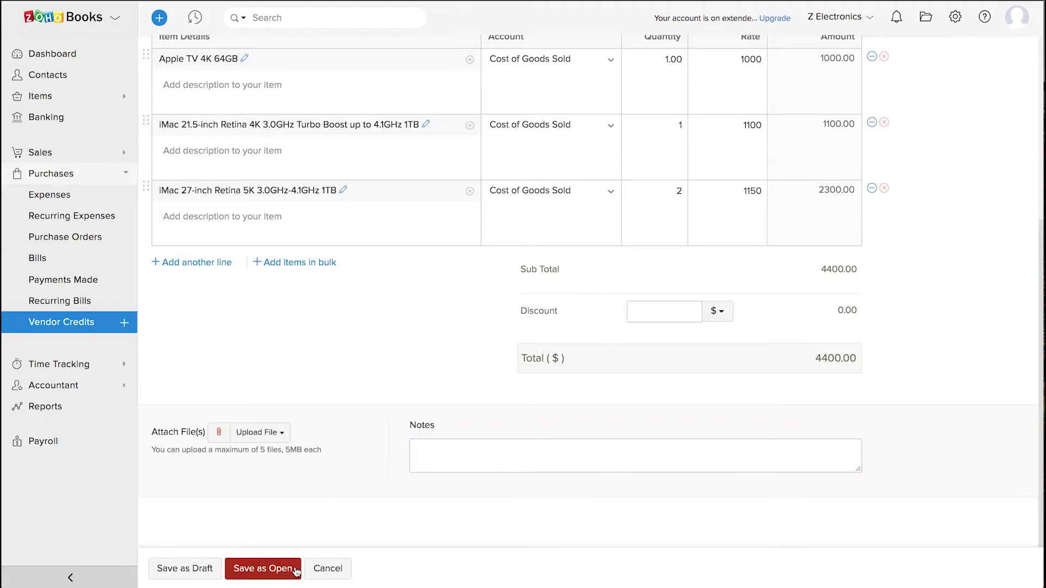
{"action": "left_click", "coordinate": [295, 571]}
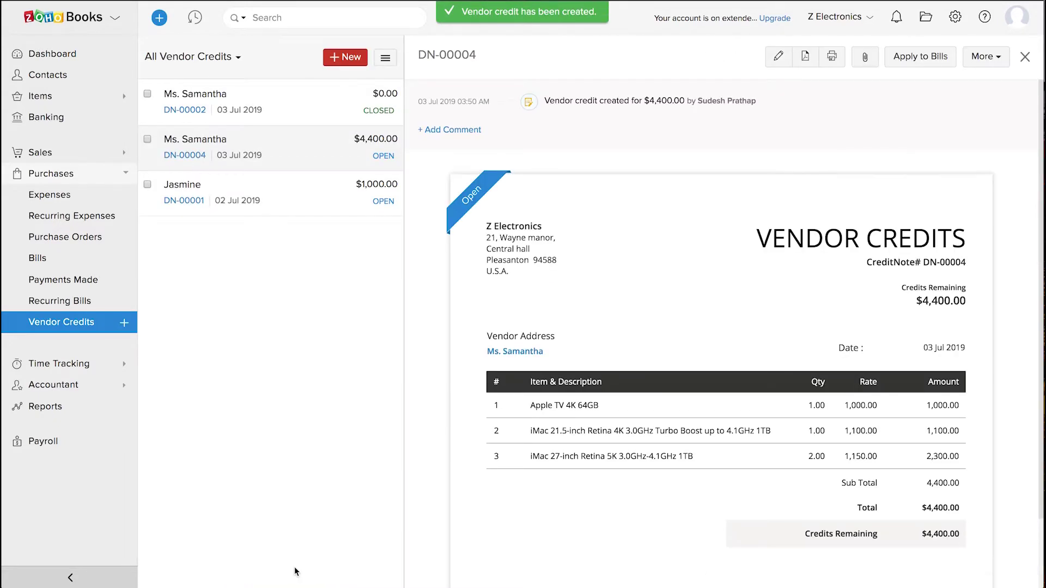
{"action": "scroll", "coordinate": [508, 508], "scroll_direction": "down", "scroll_amount": 3}
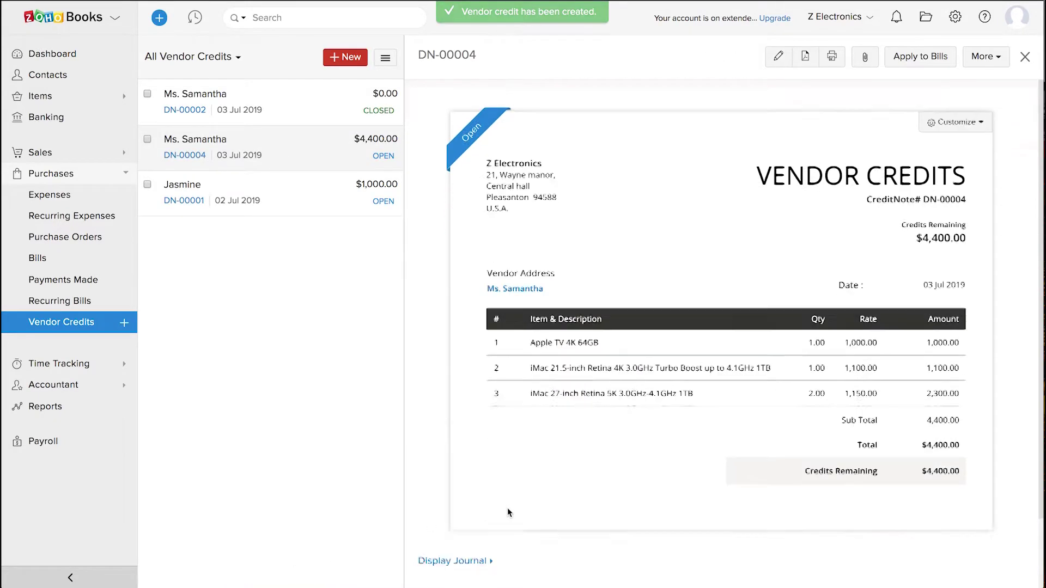
{"action": "scroll", "coordinate": [507, 512], "scroll_direction": "up", "scroll_amount": 3}
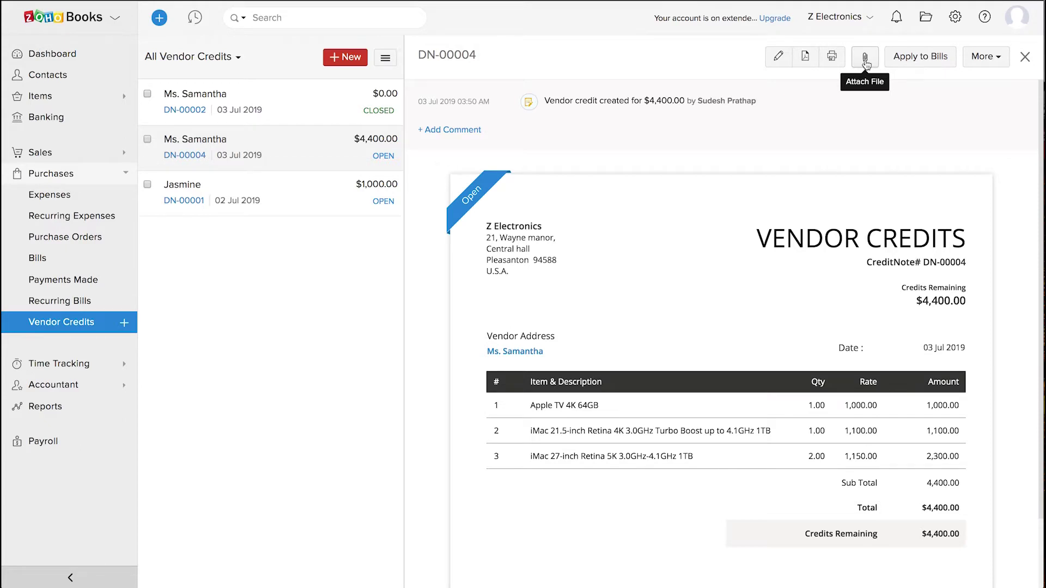
Step: Apply $4,000 of DN-00004 to BILL-03 and record a $400 cash refund
{"action": "left_click", "coordinate": [922, 61]}
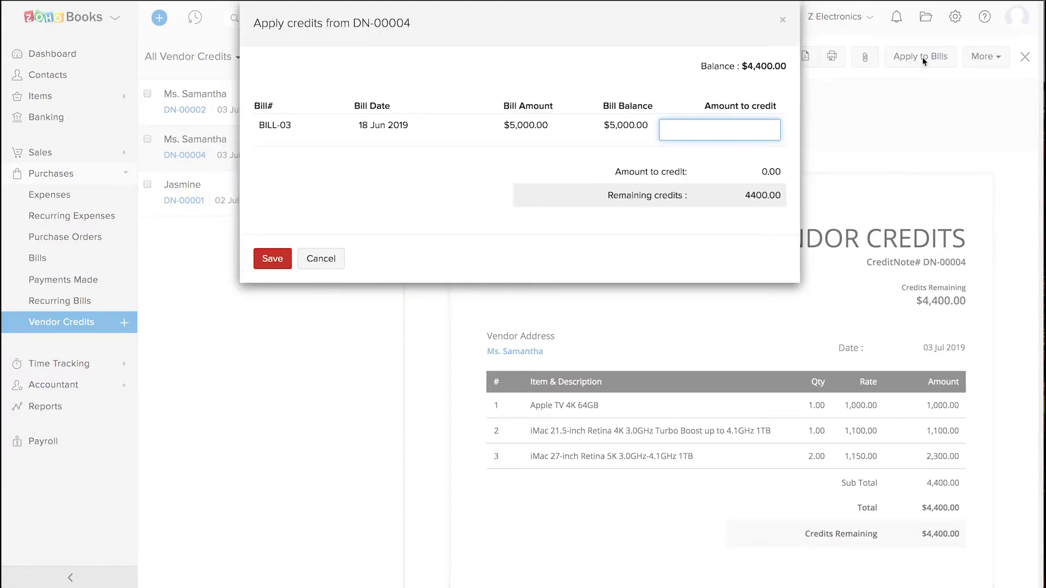
{"action": "type", "text": "4000"}
{"action": "left_click", "coordinate": [273, 258]}
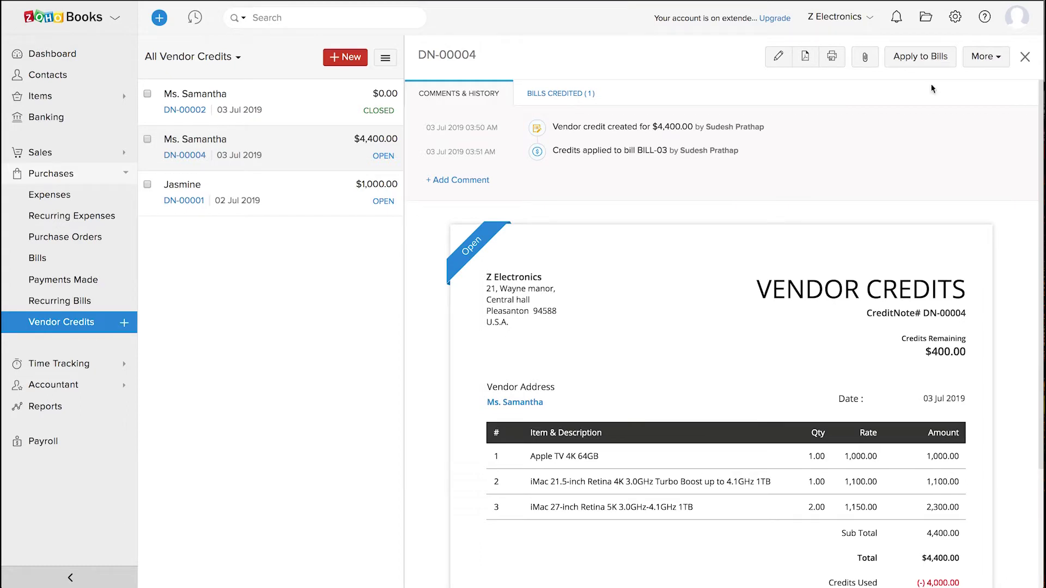
{"action": "left_click", "coordinate": [985, 56]}
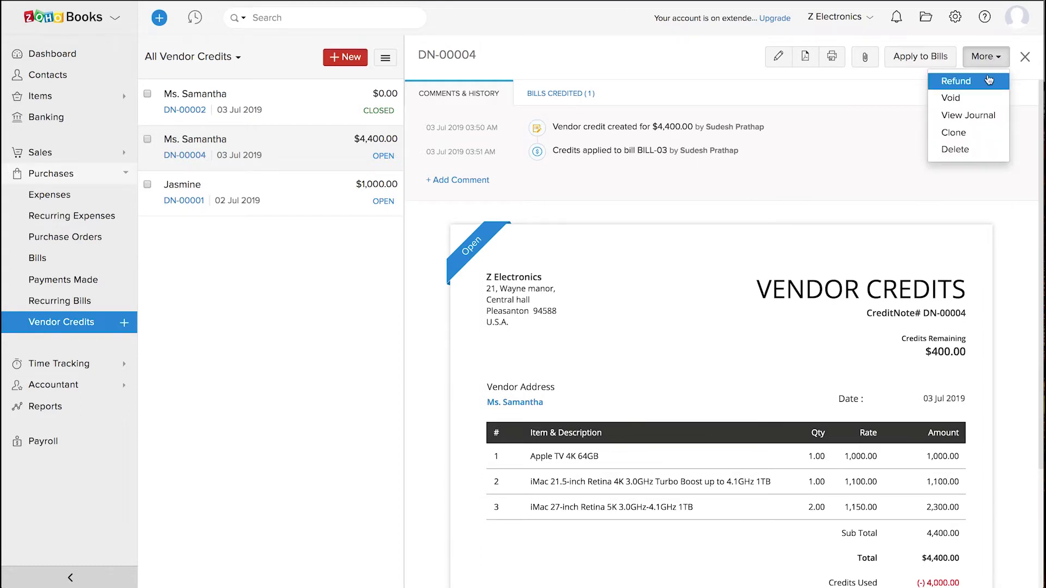
{"action": "left_click", "coordinate": [956, 81]}
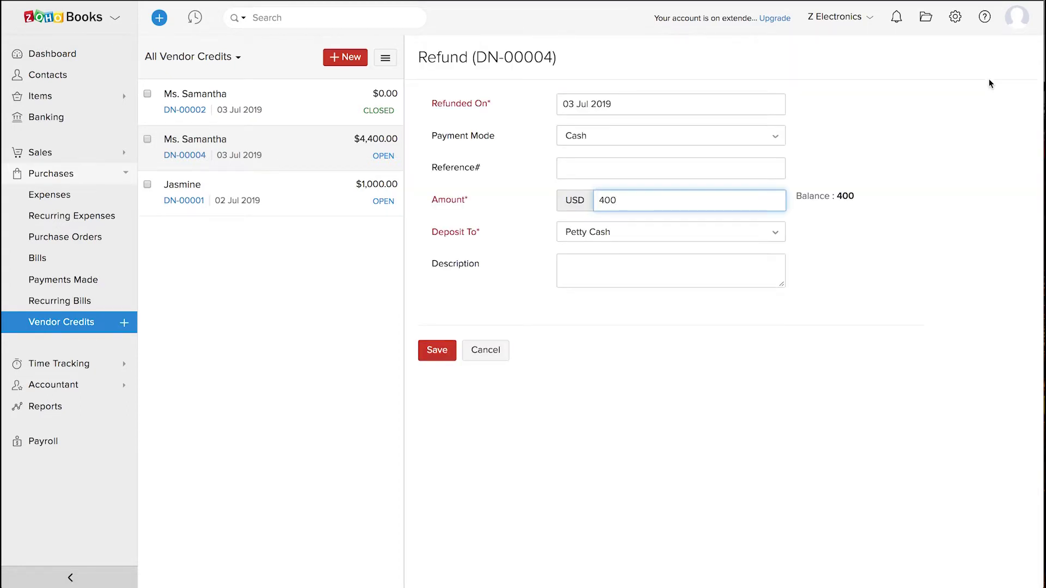
{"action": "left_click", "coordinate": [436, 350]}
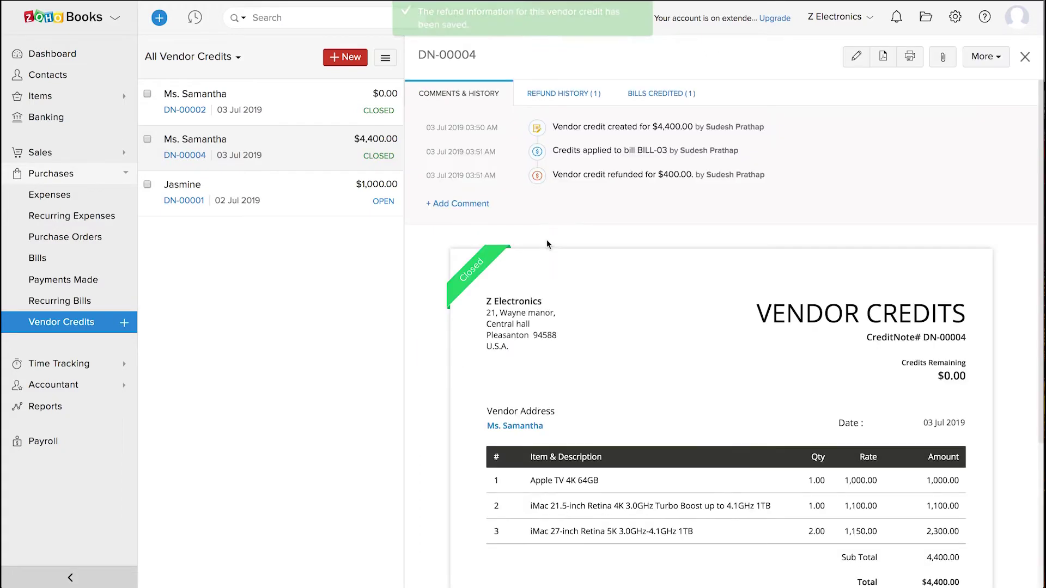
Step: Review the Refund History, Bills Credited and Comments & History tabs, then go to Bills
{"action": "left_click", "coordinate": [564, 93]}
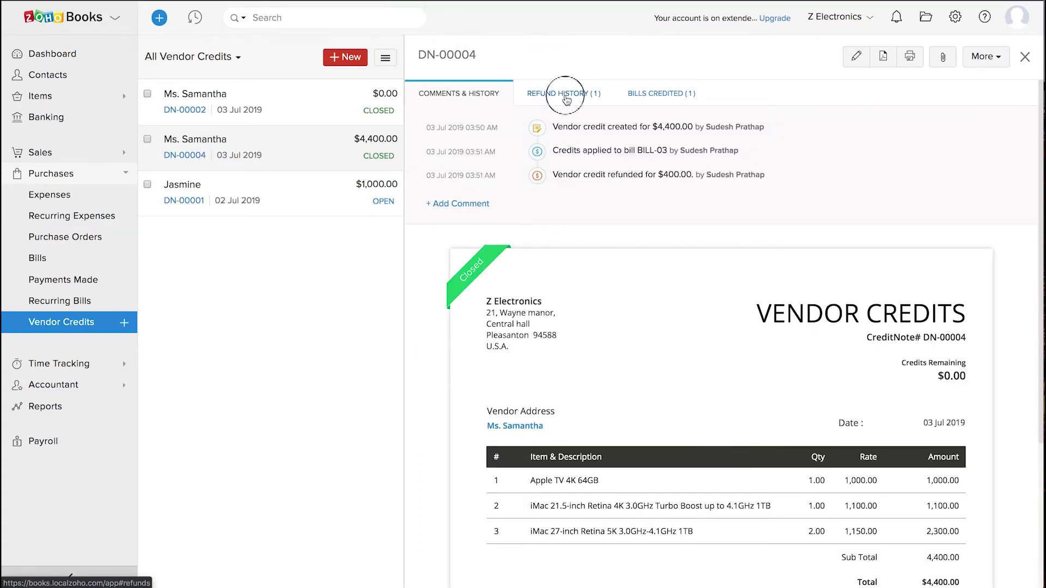
{"action": "left_click", "coordinate": [654, 94]}
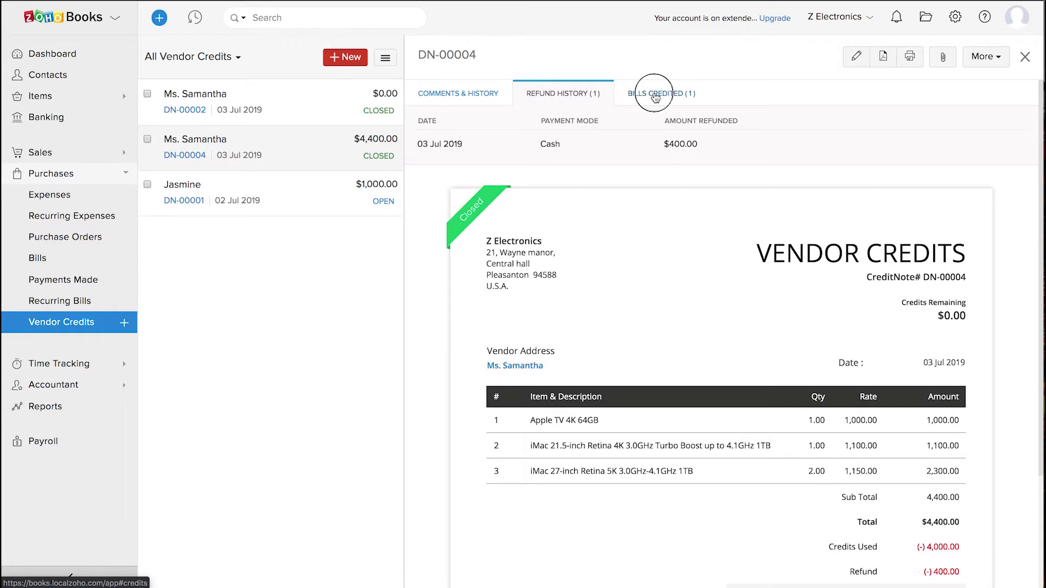
{"action": "left_click", "coordinate": [480, 94]}
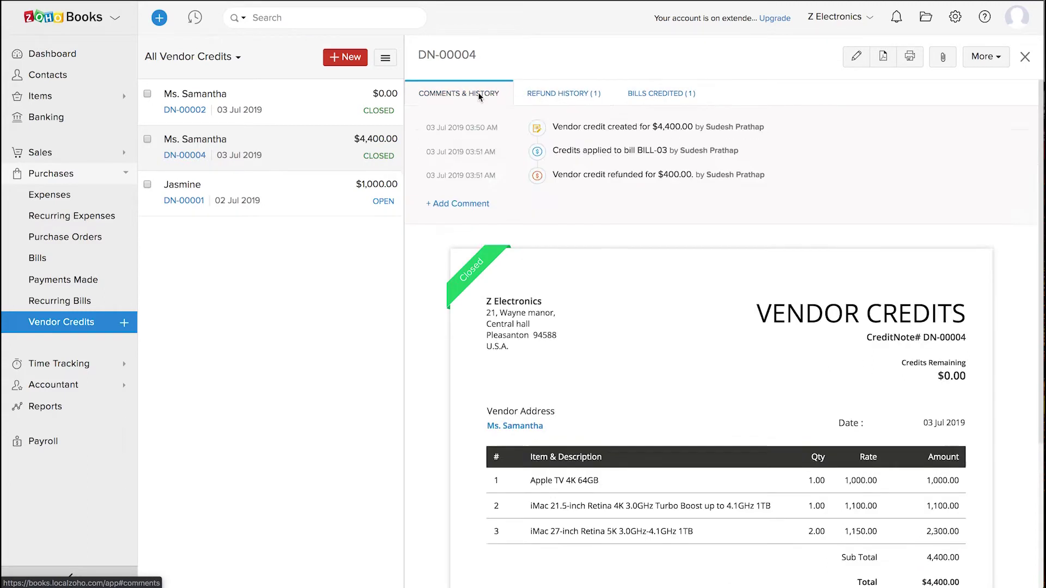
{"action": "mouse_move", "coordinate": [472, 211]}
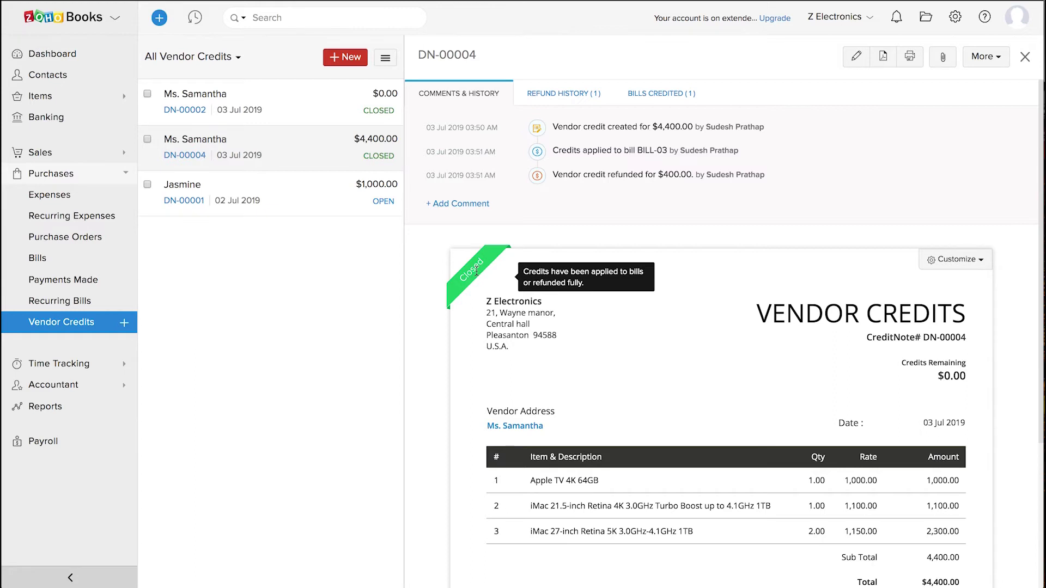
{"action": "left_click", "coordinate": [38, 258]}
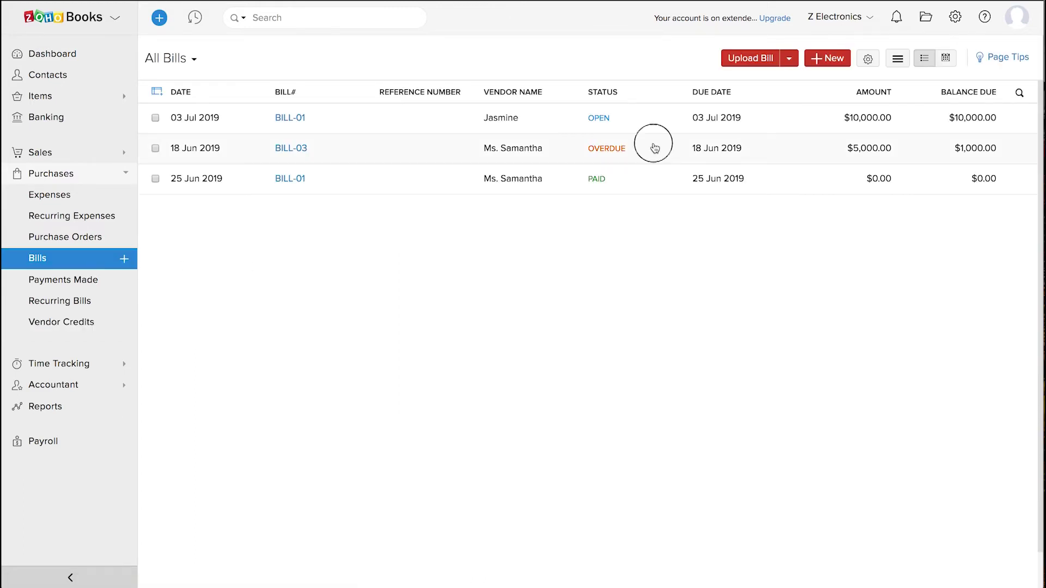
Step: Open BILL-03 from All Bills and show its More actions menu
{"action": "left_click", "coordinate": [654, 143]}
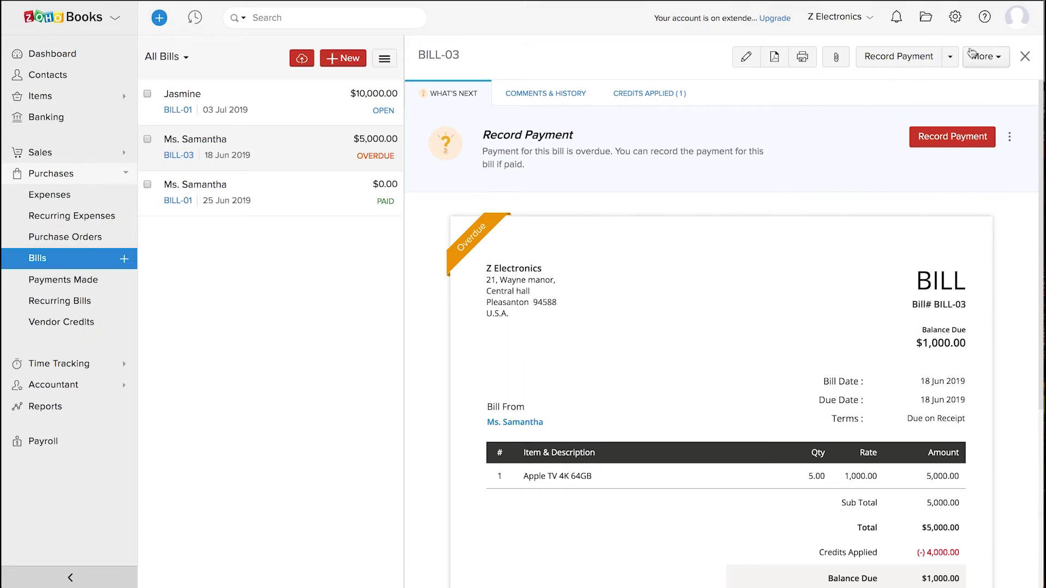
{"action": "left_click", "coordinate": [984, 56]}
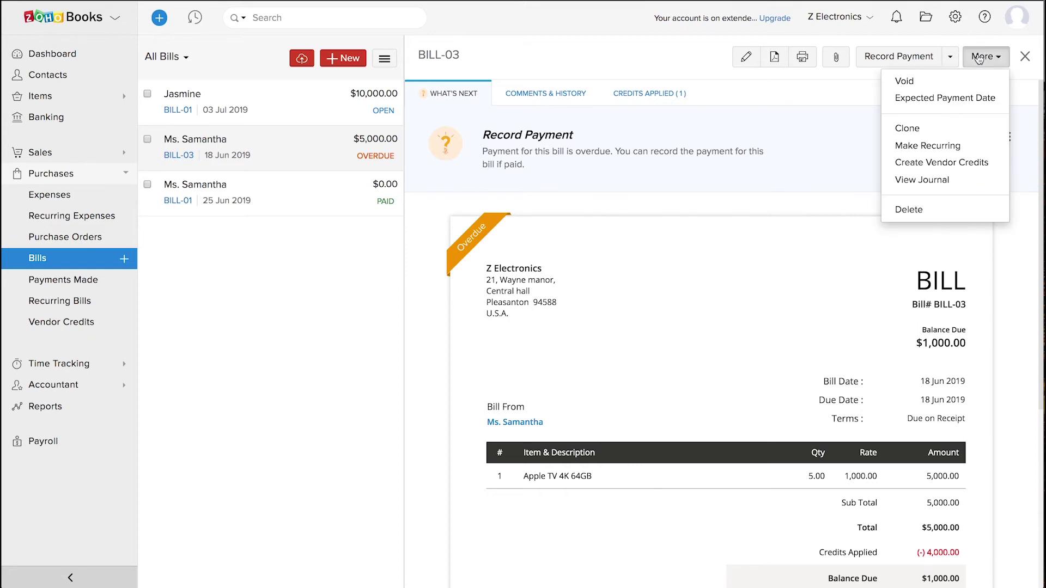